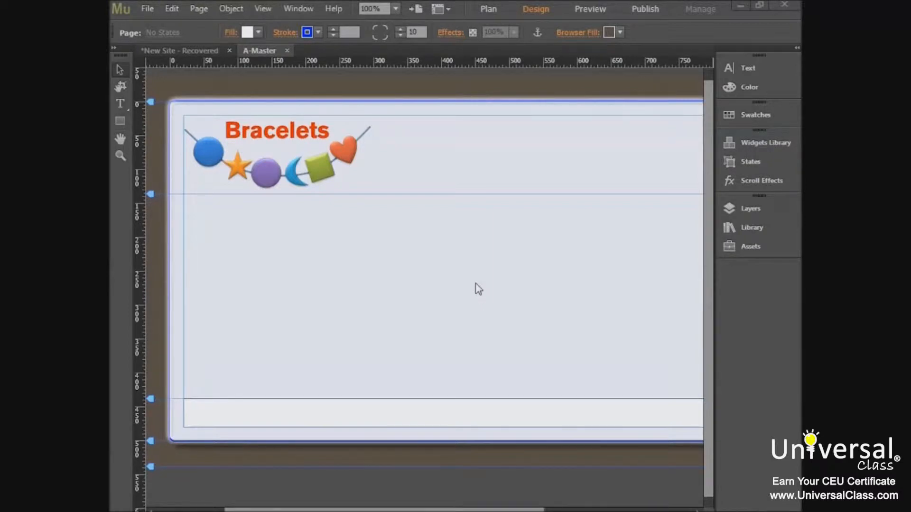
Open the Home page from the site plan and draw a text frame about 260 by 180 px in the middle of its body.
left_click(488, 8)
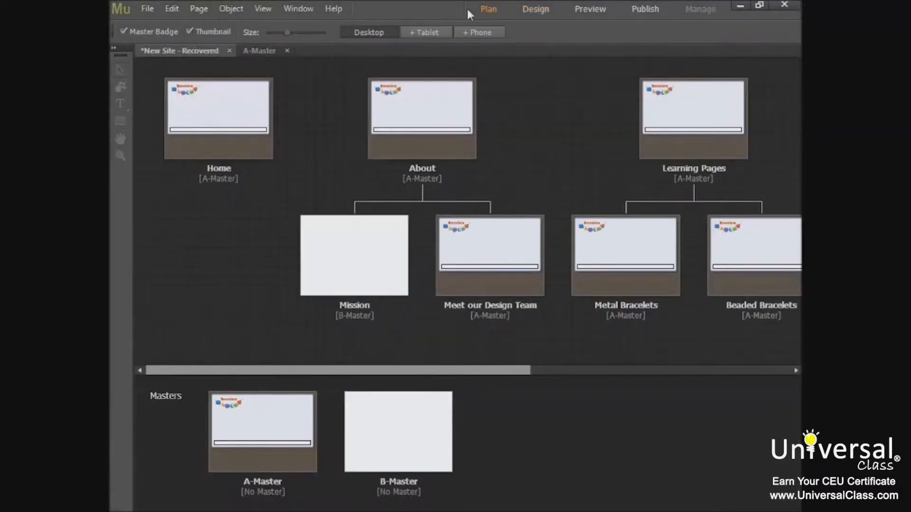
double_click(224, 109)
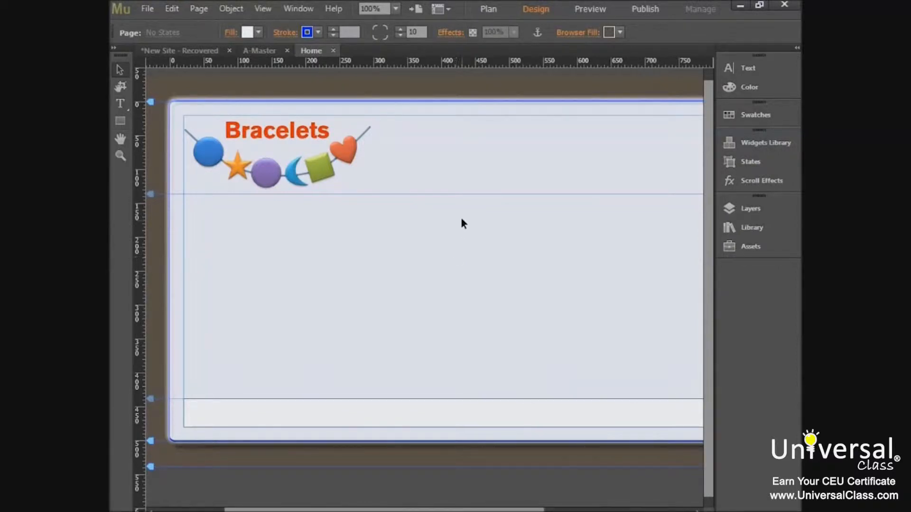
left_click(122, 103)
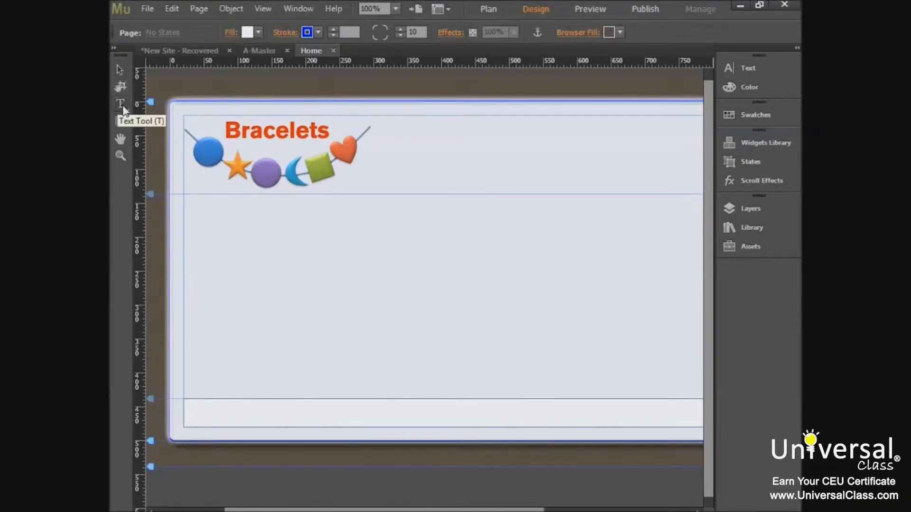
left_click_drag(349, 247, 525, 371)
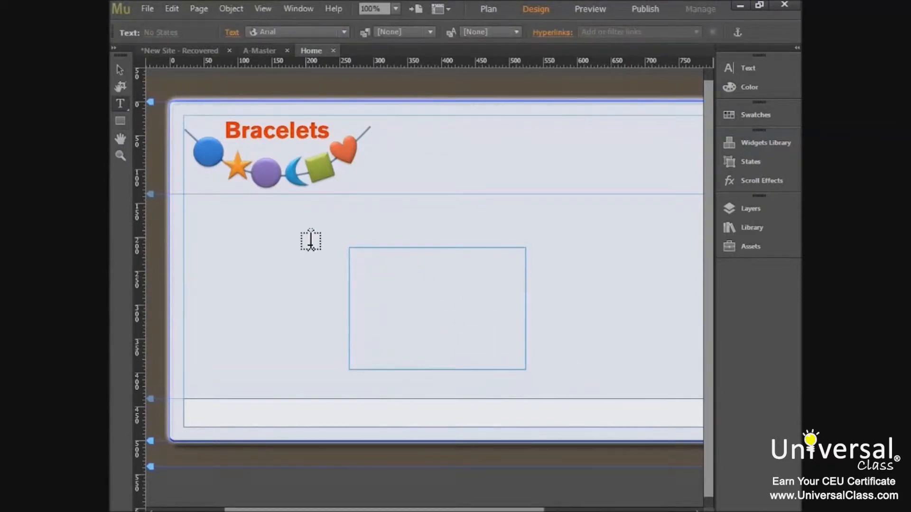
Choose the web safe font Arial for the text frame and review the text formatting options.
left_click(343, 34)
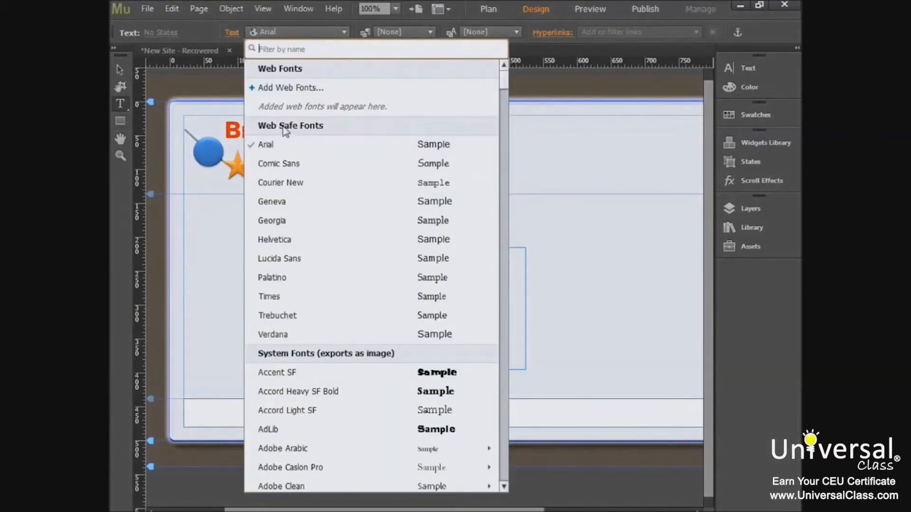
left_click(284, 144)
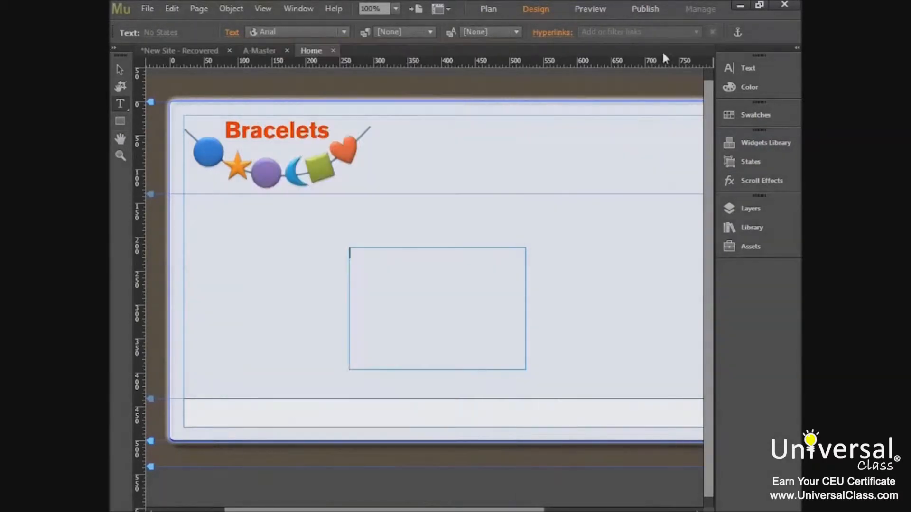
left_click(748, 70)
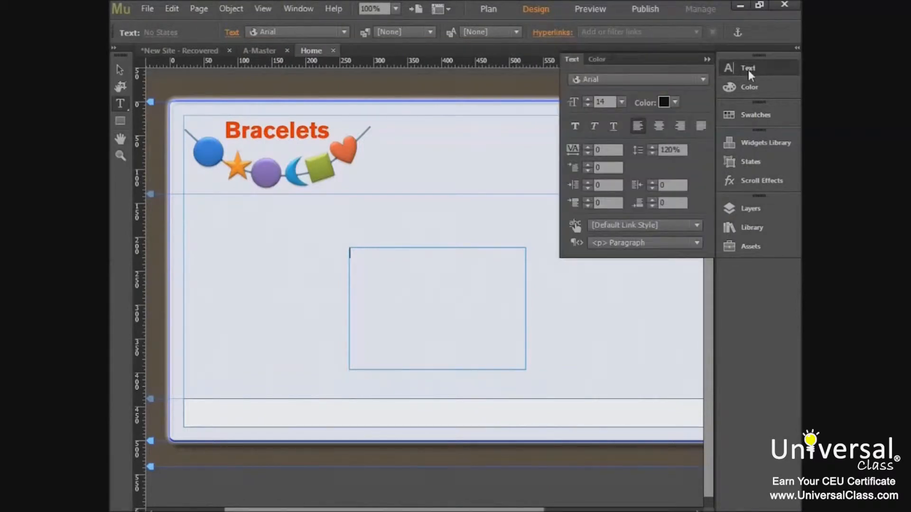
left_click(597, 102)
left_click(424, 295)
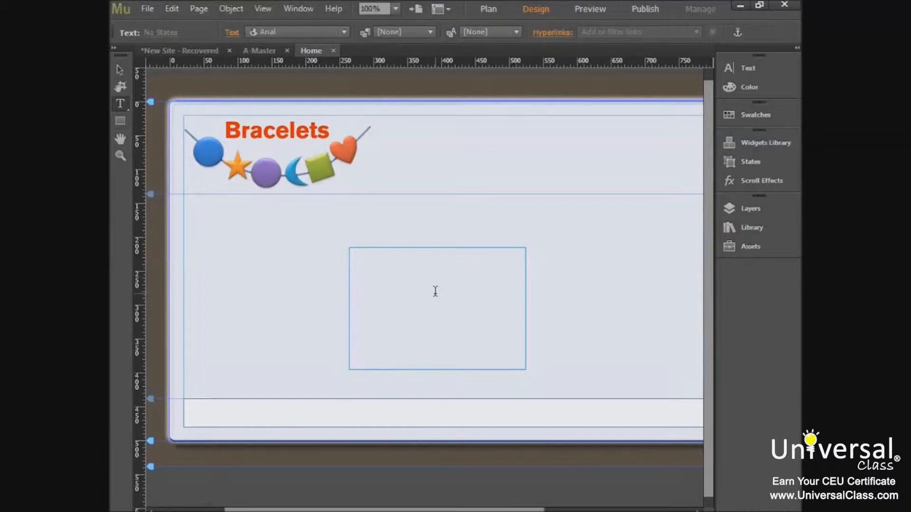
Enter "This is how you add text to your web pages." in the text frame and delete the text again.
key("ctrl+v")
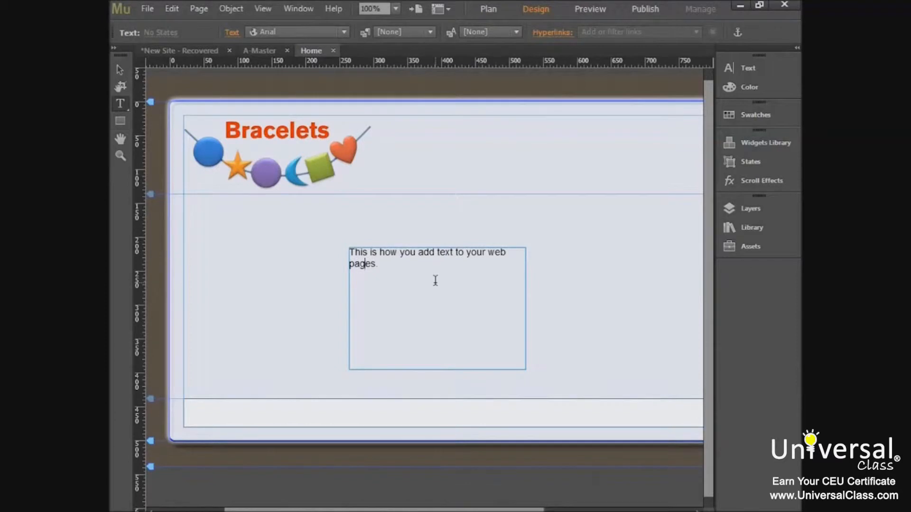
key("ctrl+a")
key("BackSpace")
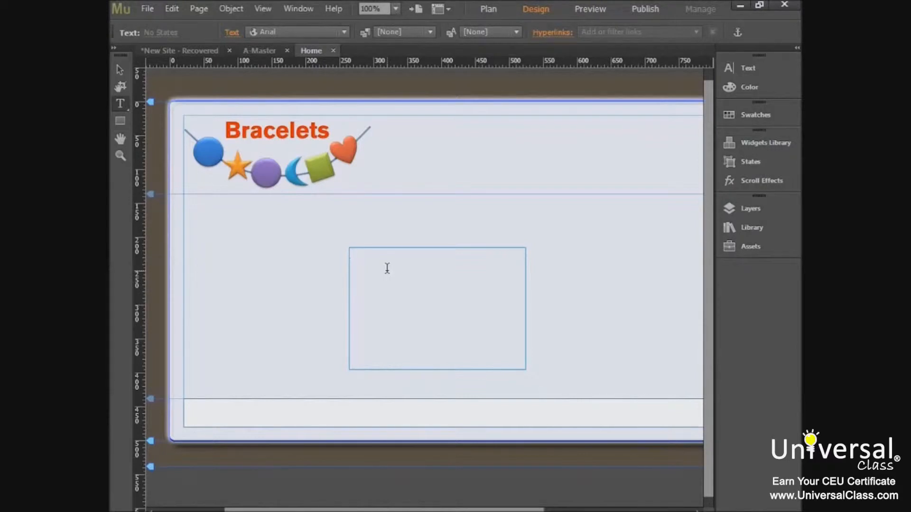
Place the file Import text.txt on the page near the upper corner of the empty text frame and deselect it.
left_click(152, 11)
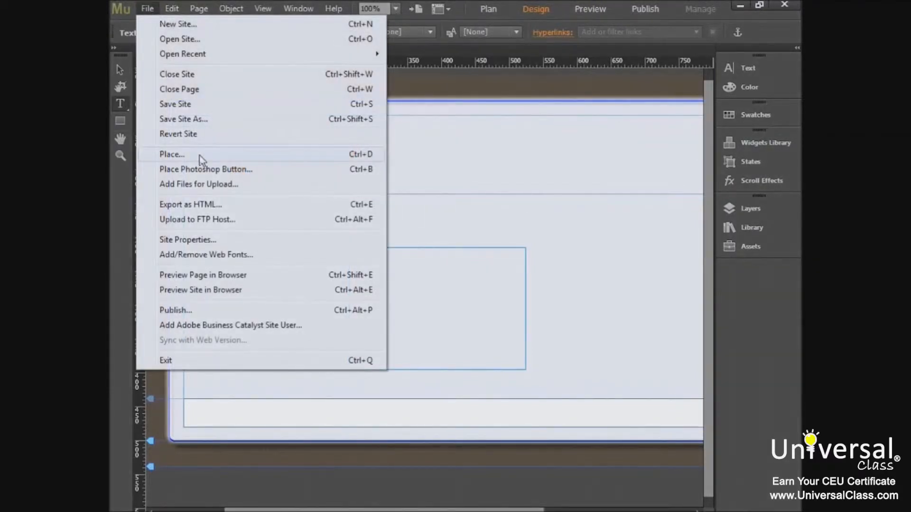
left_click(173, 154)
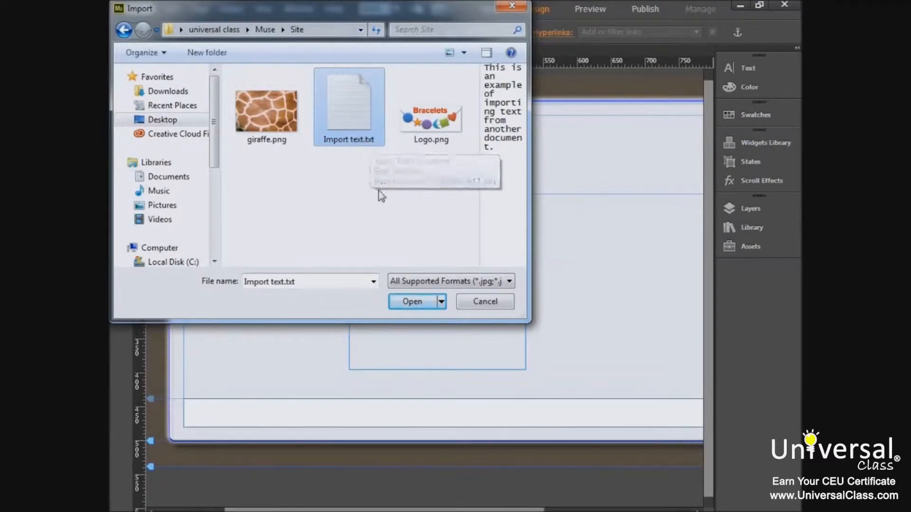
left_click(404, 308)
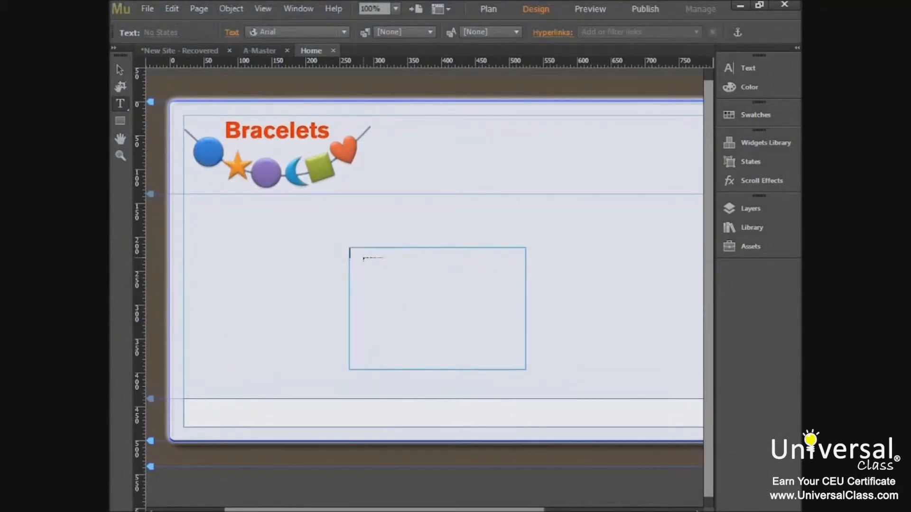
left_click(357, 254)
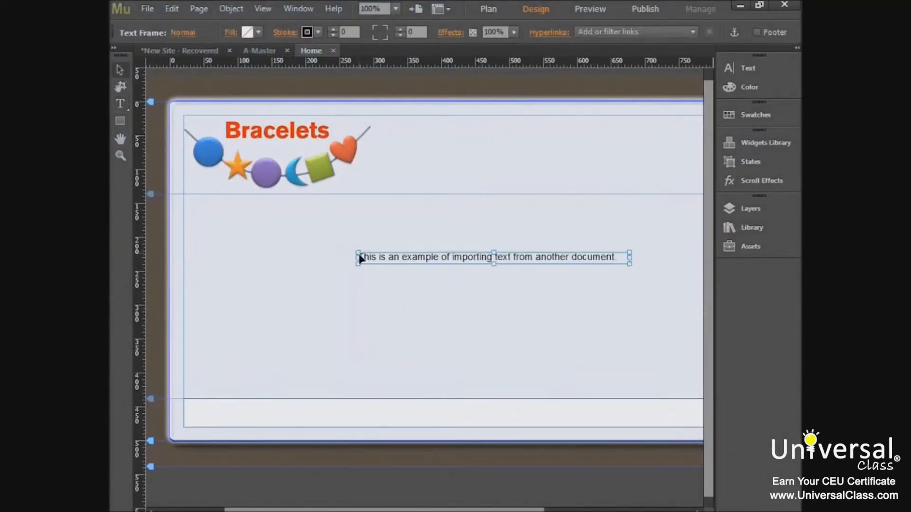
left_click(585, 281)
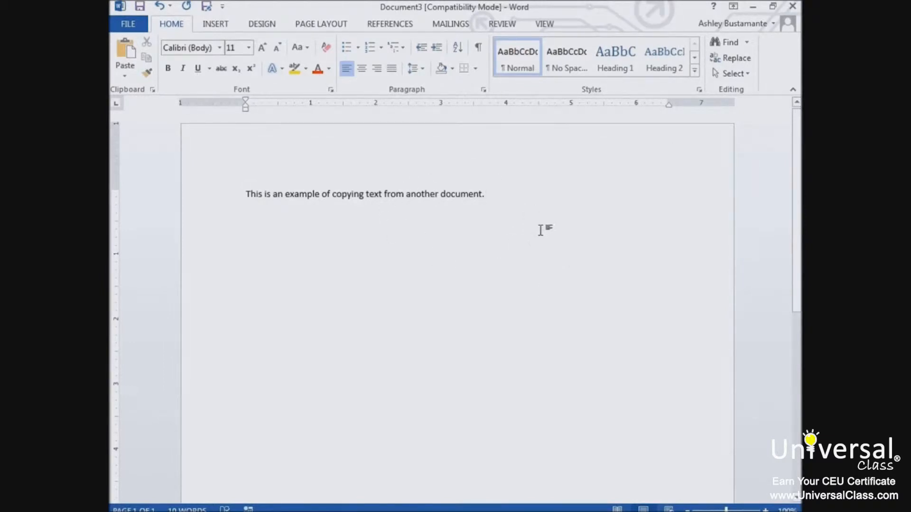
In the Word document, copy the sentence "This is an example of copying text from another document.".
left_click_drag(489, 196, 215, 201)
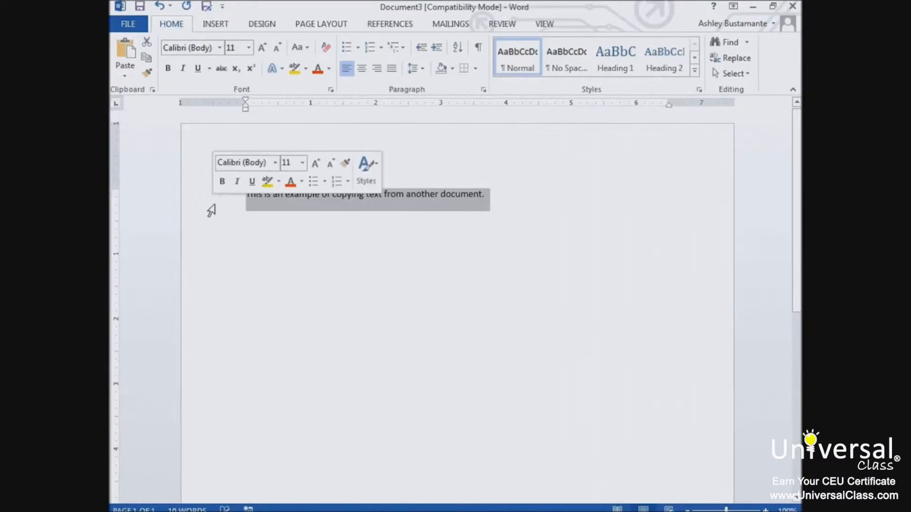
right_click(434, 199)
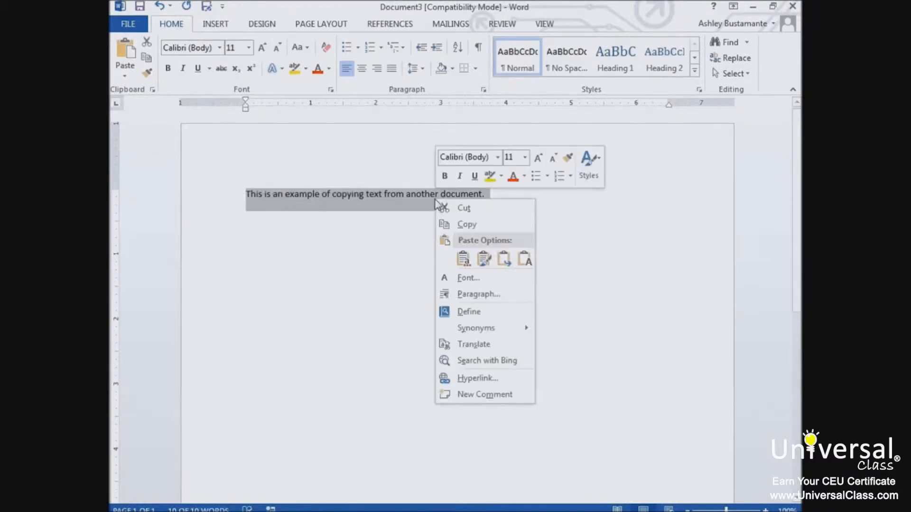
left_click(469, 221)
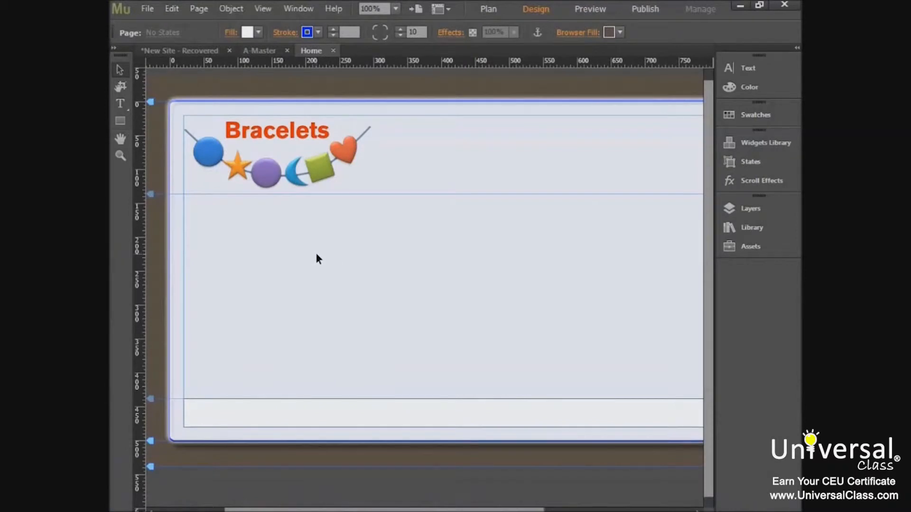
In Adobe Muse, draw a text frame about 430 by 100 px below the logo and paste the copied sentence into it.
key("t")
left_click_drag(250, 236, 545, 302)
left_click(173, 10)
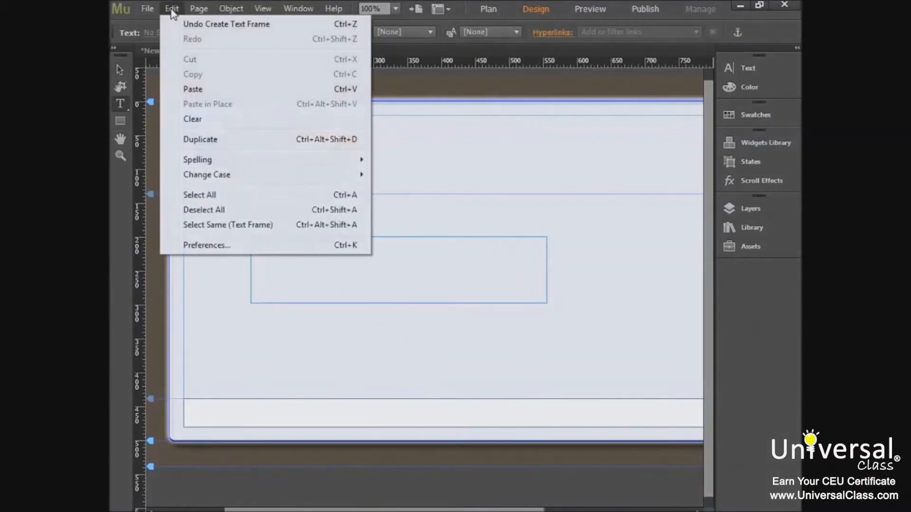
left_click(209, 90)
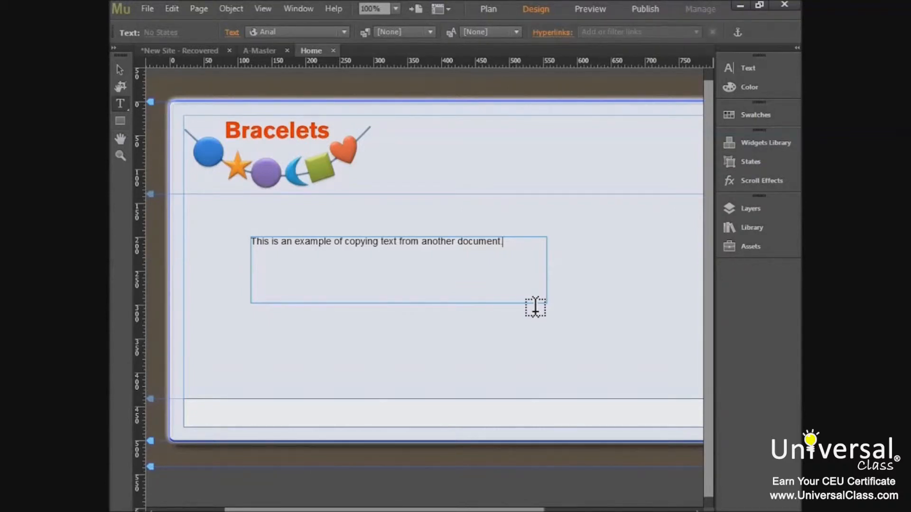
Switch to the lipsum.com page in the browser, generate 5 paragraphs of Lorem Ipsum and copy them.
key("alt+Tab")
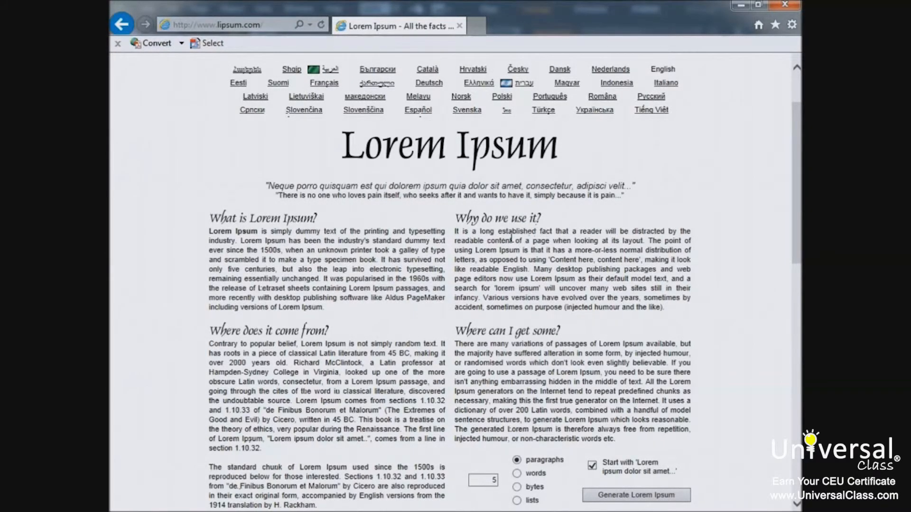
scroll(511, 237, "down", 3)
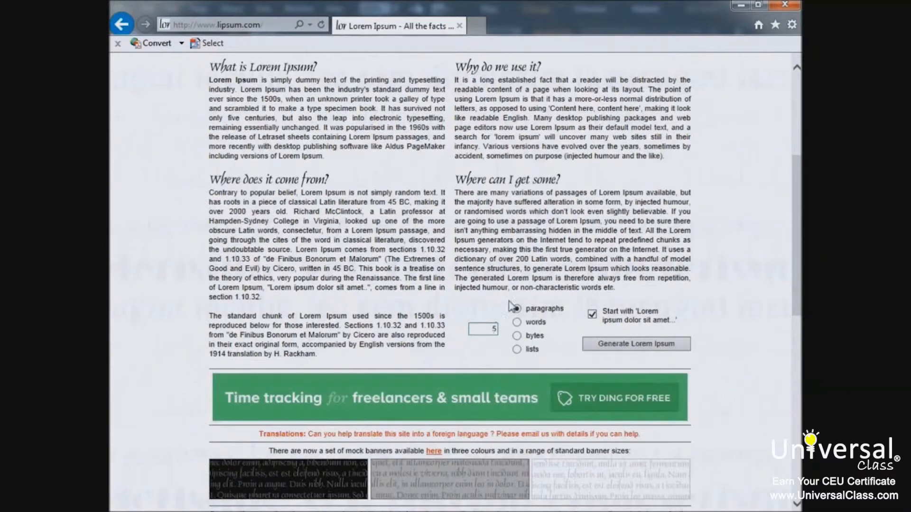
left_click(605, 351)
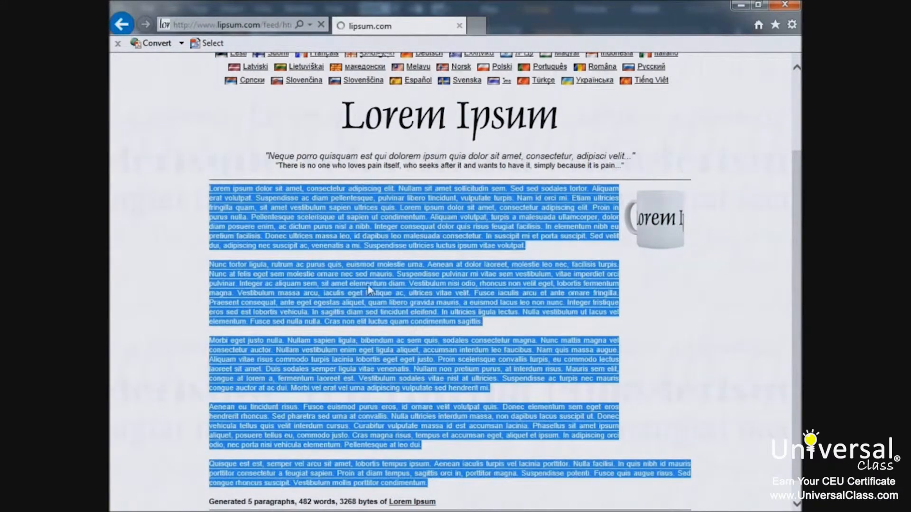
right_click(365, 278)
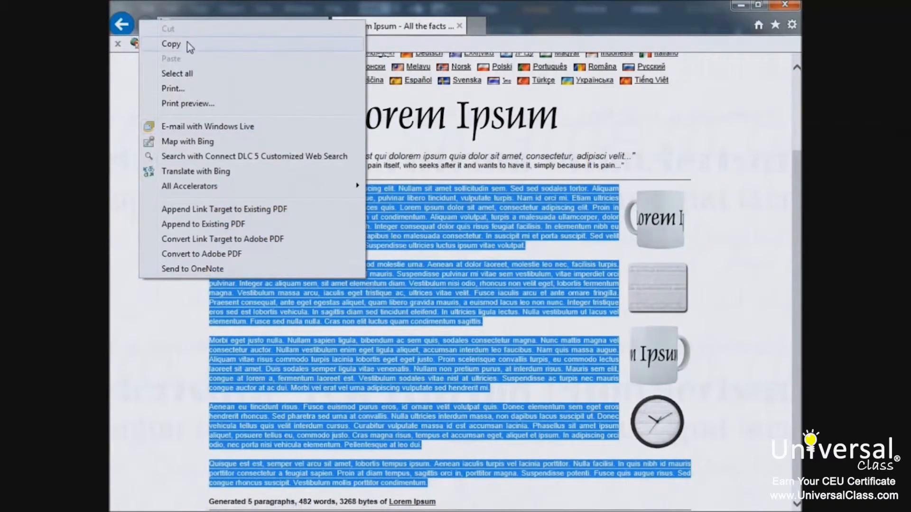
left_click(189, 45)
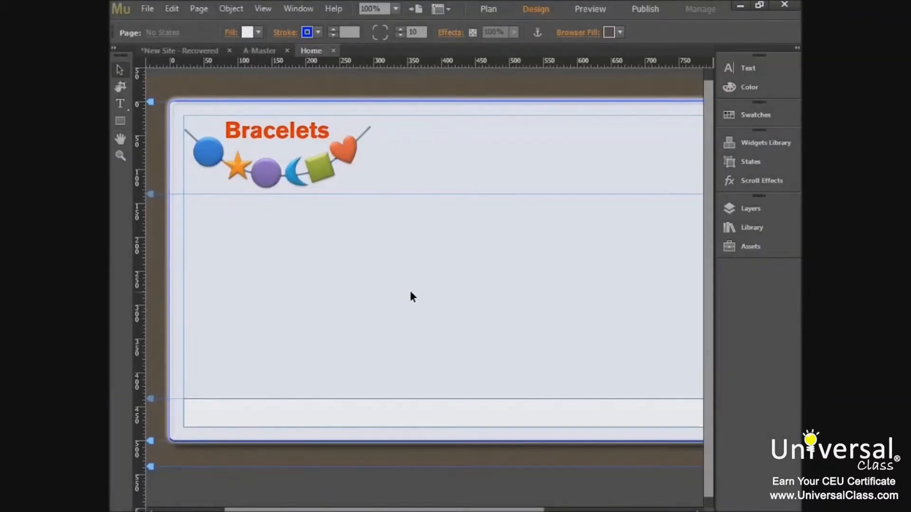
In Adobe Muse, draw a wide text frame about 620 by 250 px below the logo and paste the Lorem Ipsum paragraphs.
left_click(121, 104)
left_click_drag(240, 222, 622, 369)
left_click(172, 9)
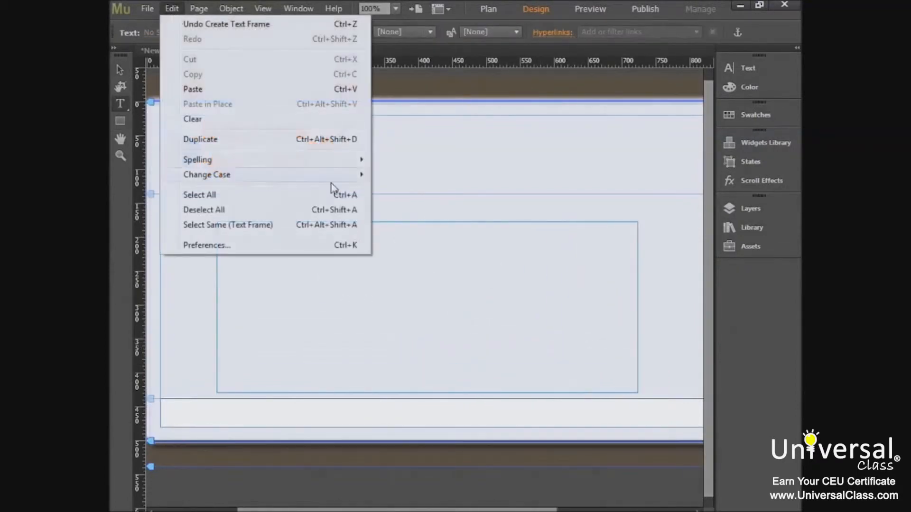
left_click(219, 89)
Examine the pasted Lorem Ipsum text from its first paragraph down to the page footer.
scroll(399, 303, "down", 5)
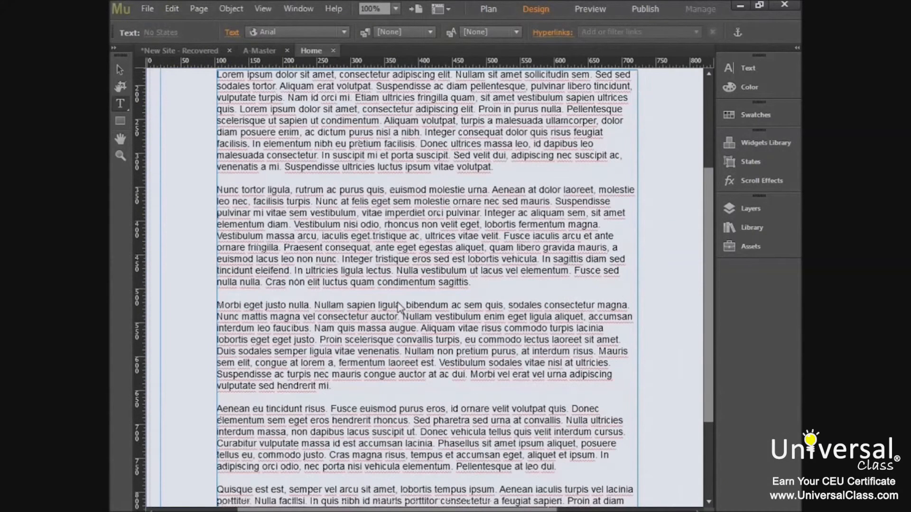
scroll(346, 275, "up", 5)
scroll(346, 280, "down", 11)
scroll(346, 281, "up", 5)
scroll(346, 280, "up", 6)
scroll(346, 284, "down", 2)
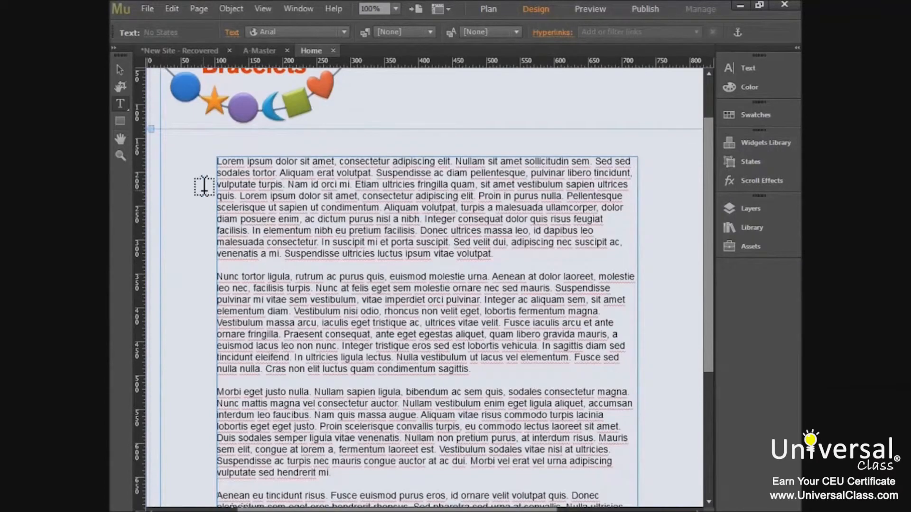
scroll(422, 256, "down", 5)
scroll(426, 274, "down", 1)
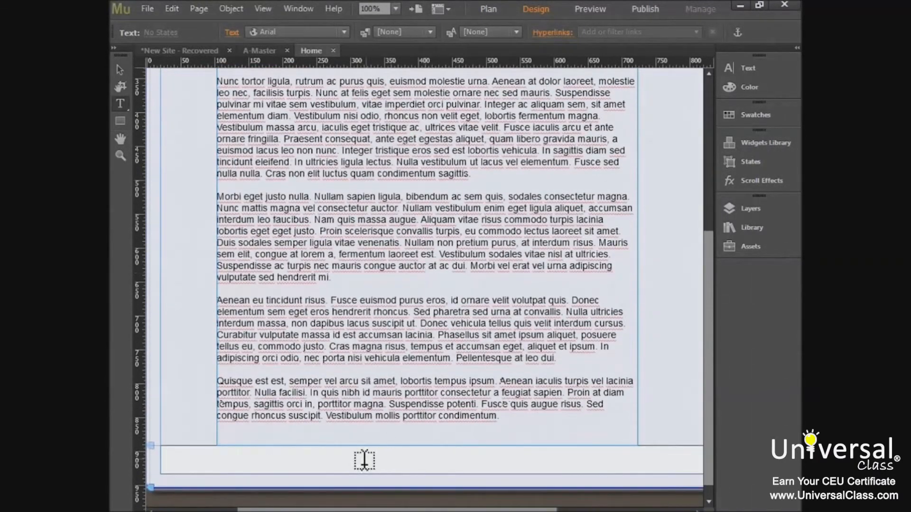
scroll(411, 393, "up", 1)
scroll(411, 392, "up", 5)
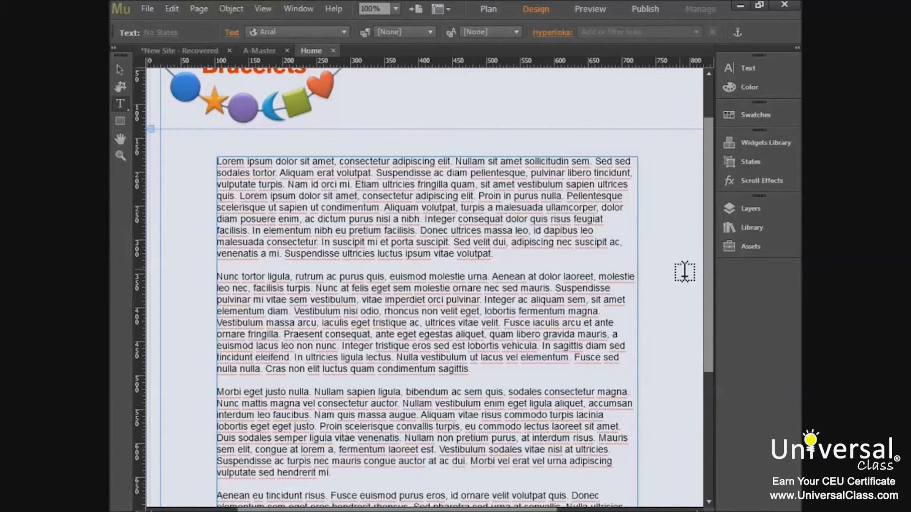
Extend the upper edge of the Lorem Ipsum text frame up toward the header guide with the Selection tool.
left_click(119, 70)
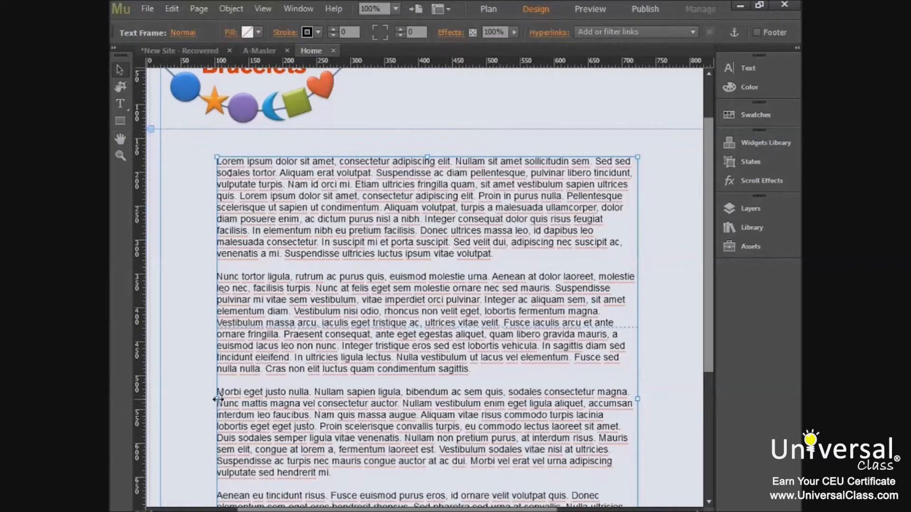
left_click_drag(427, 157, 427, 133)
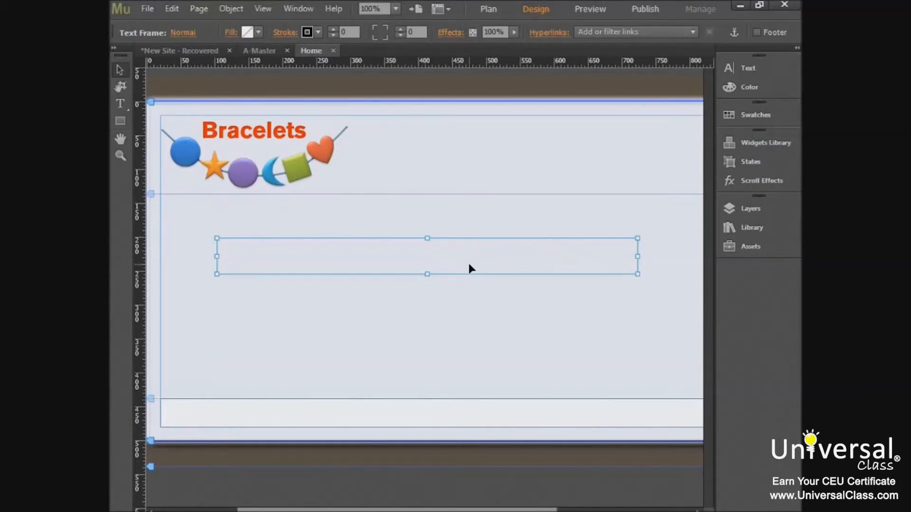
Insert a © symbol at the start of the empty text frame with the Text tool.
left_click(120, 104)
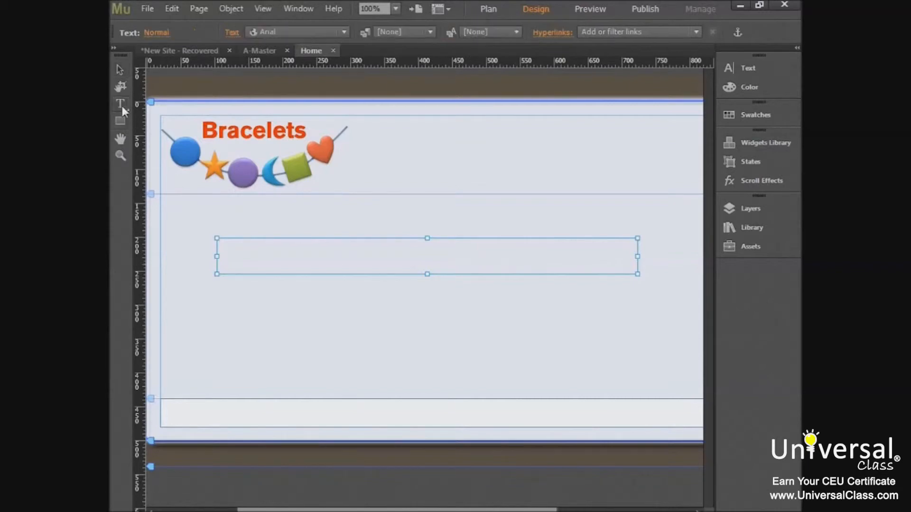
left_click(225, 245)
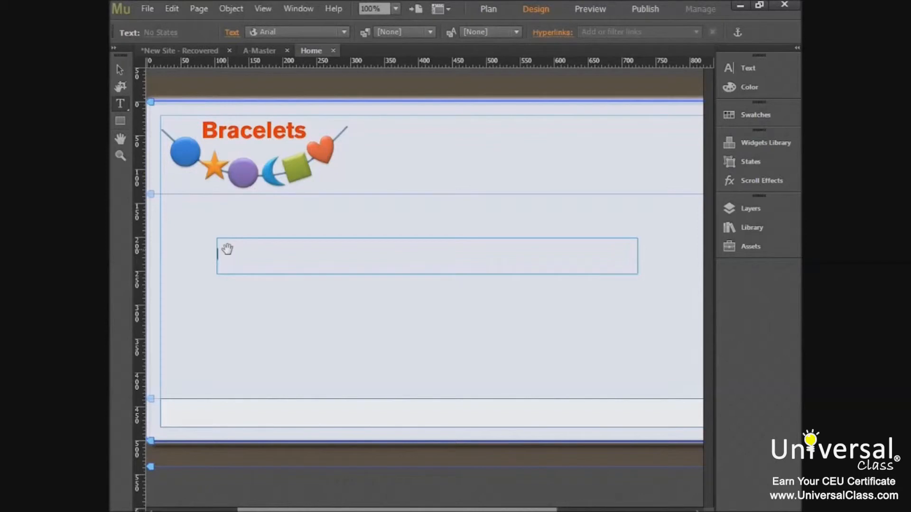
type("©")
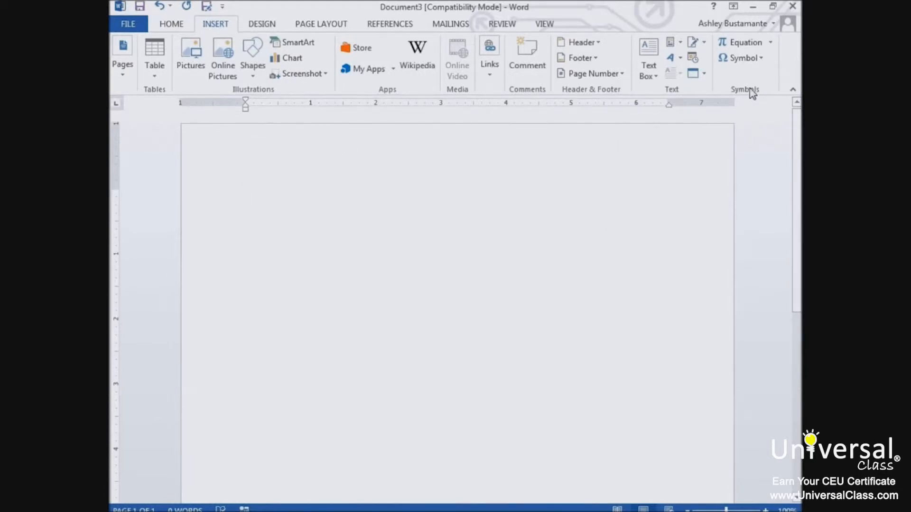
Insert a ™ symbol in the blank Word document and copy it into the empty text frame in Muse.
left_click(748, 61)
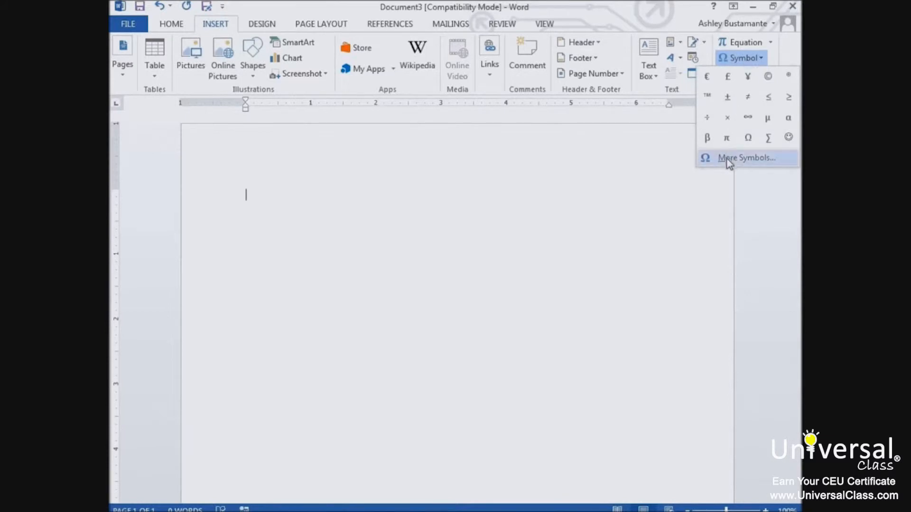
left_click(707, 96)
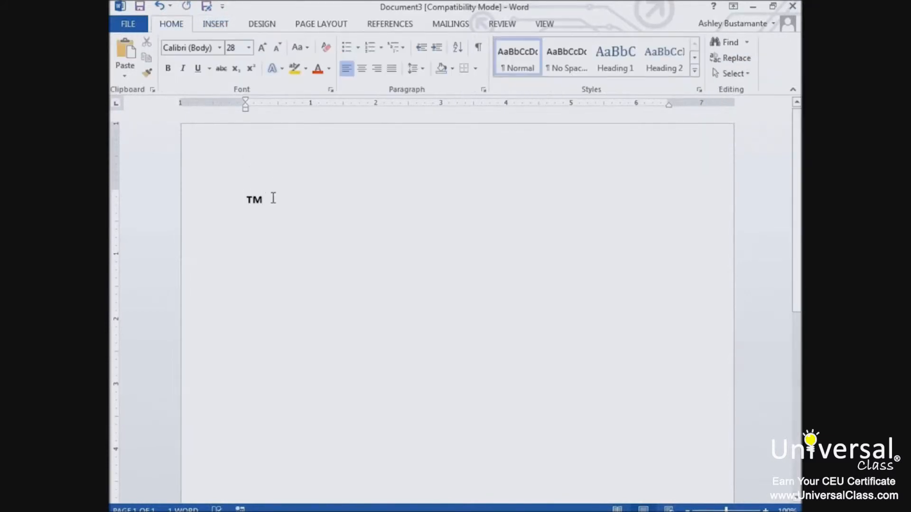
left_click_drag(279, 197, 240, 200)
right_click(268, 201)
left_click(284, 224)
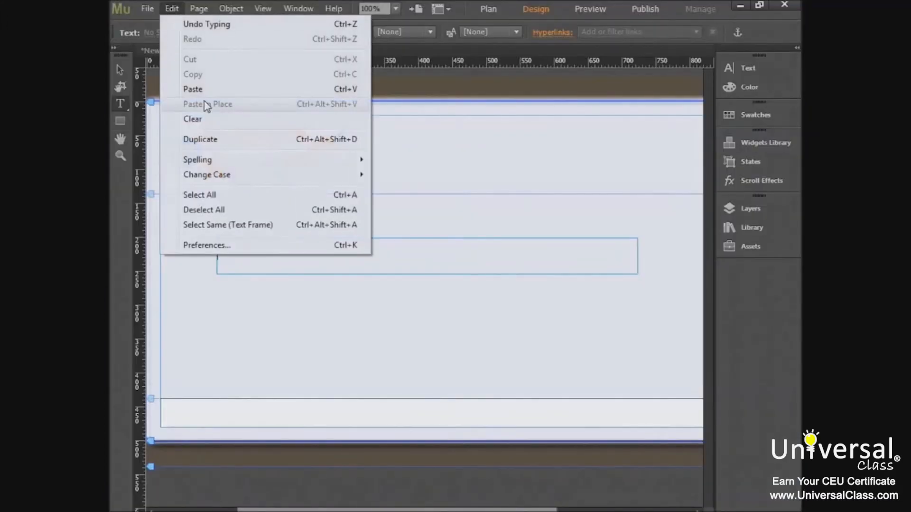
left_click(207, 88)
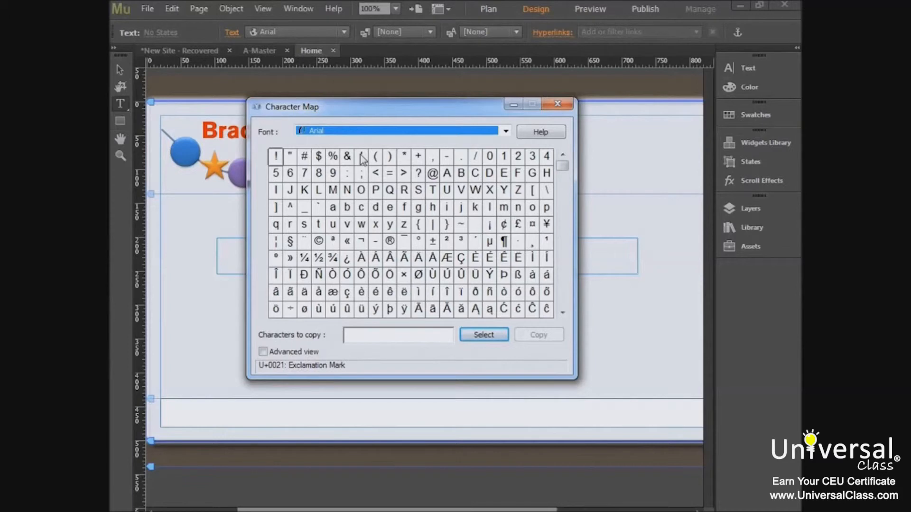
Copy the Arial ® symbol from the Character Map and paste it into the empty Muse text frame.
left_click(391, 245)
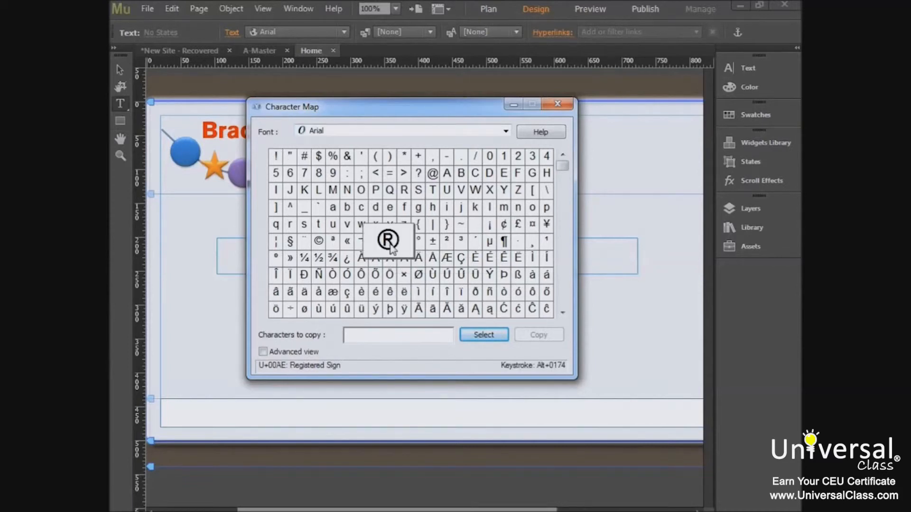
left_click(483, 336)
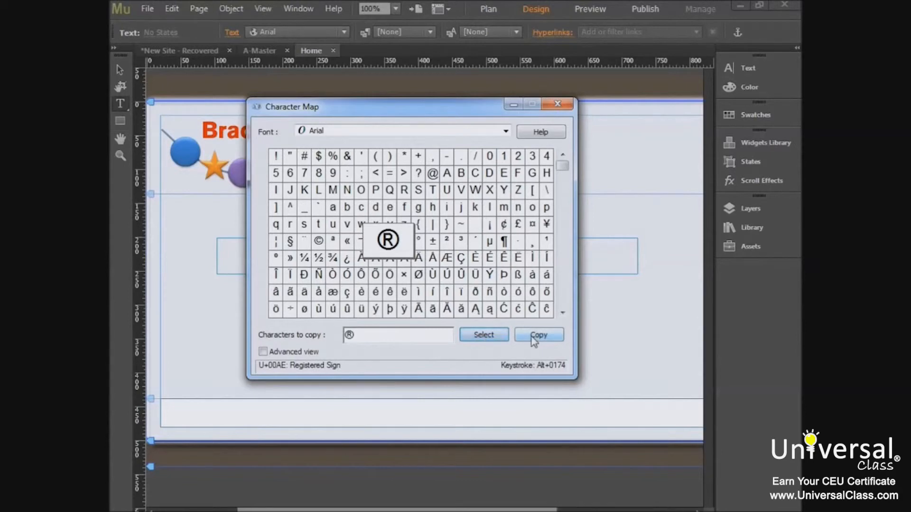
left_click(534, 340)
left_click(615, 275)
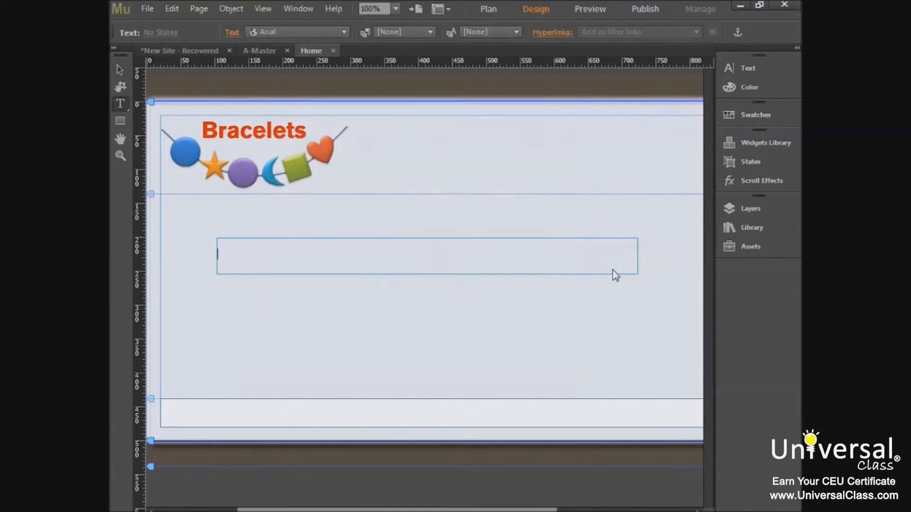
left_click(171, 9)
left_click(201, 89)
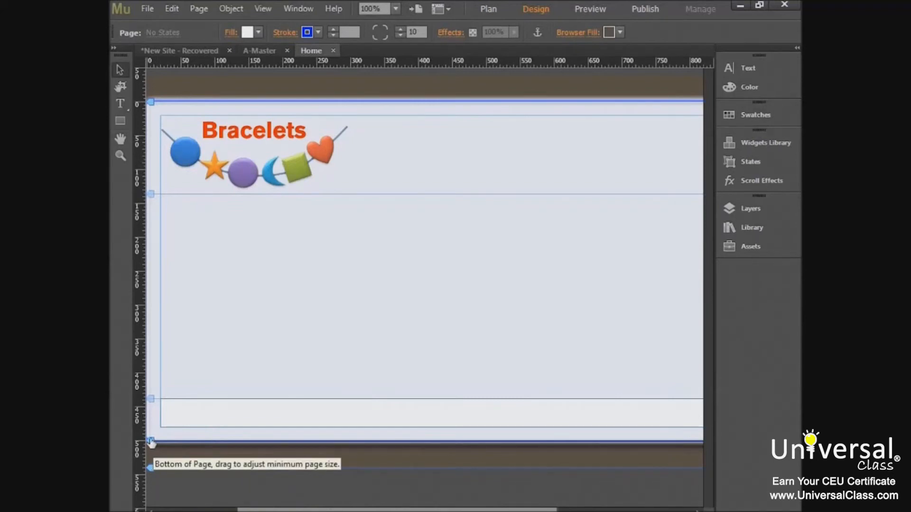
Extend the bottom of the Home page down to a minimum height of about 550 px.
left_click_drag(151, 441, 151, 481)
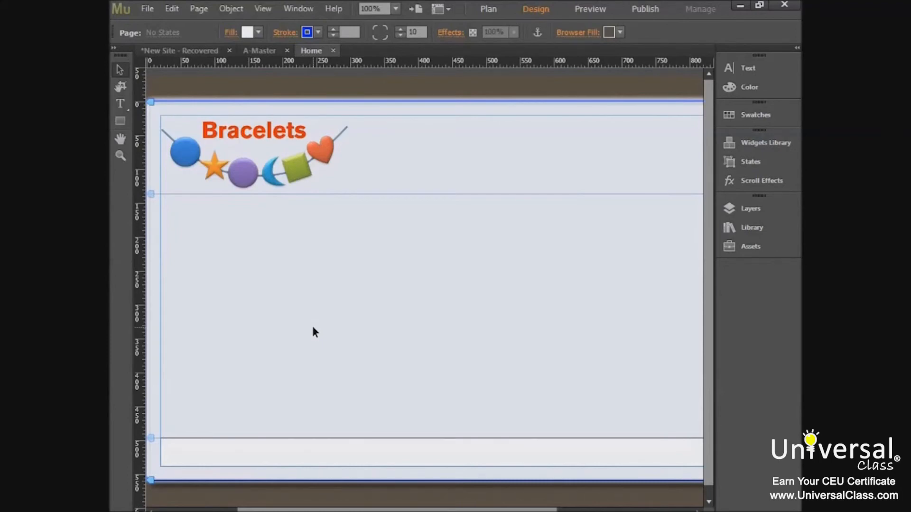
Paste the Lorem Ipsum paragraphs and resize the text frame's sides, extending its left edge to the page margin.
key("ctrl+v")
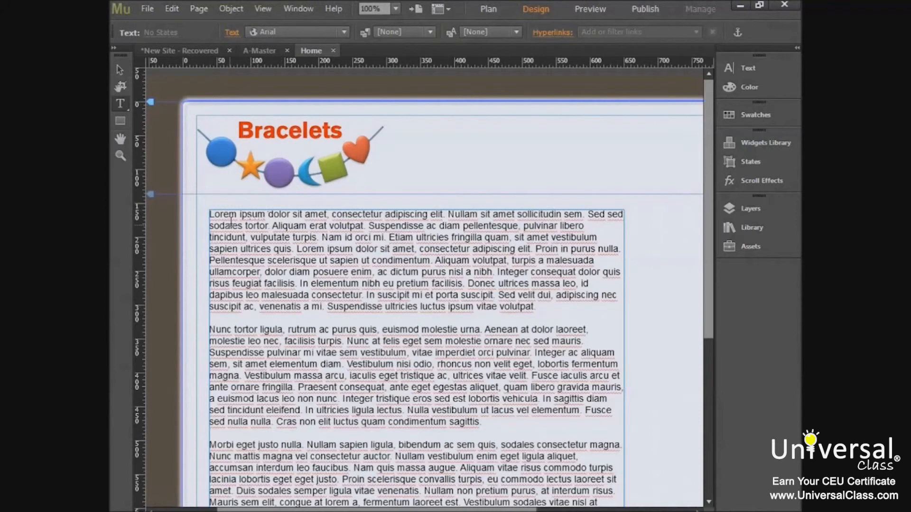
left_click(119, 70)
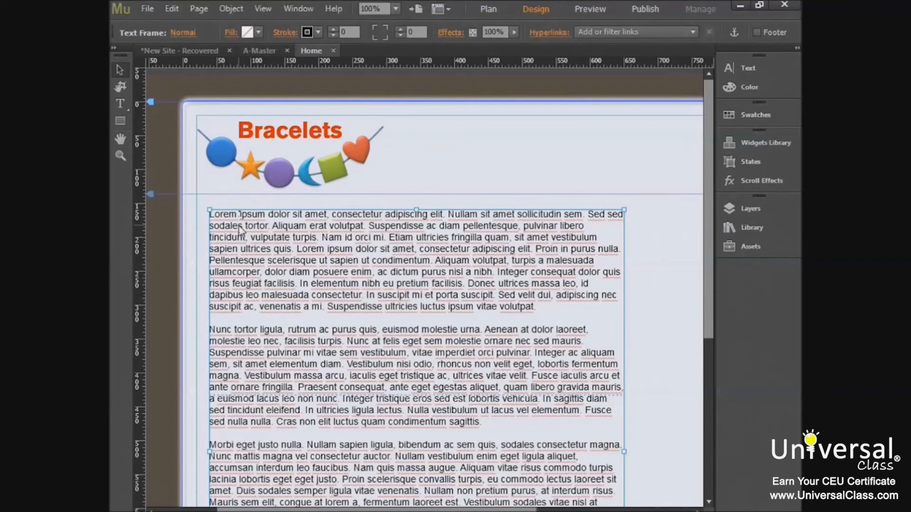
left_click_drag(207, 452, 198, 453)
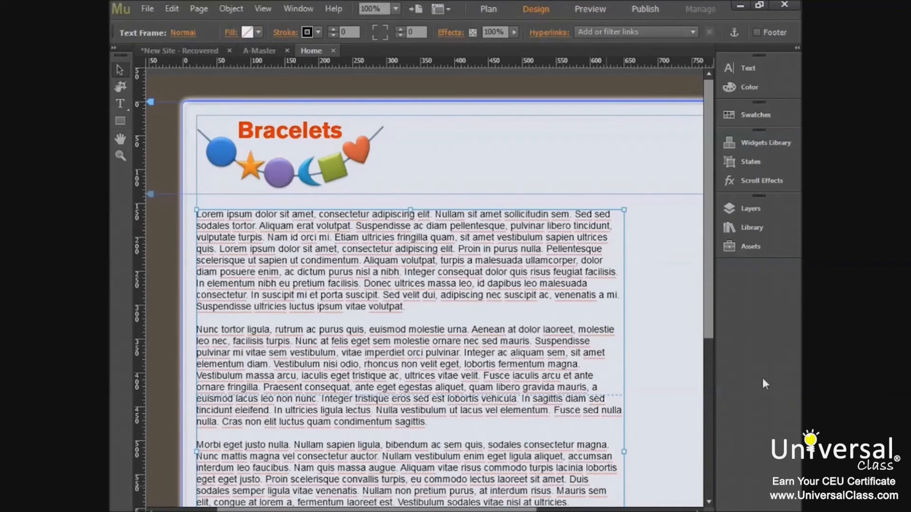
left_click_drag(624, 452, 618, 422)
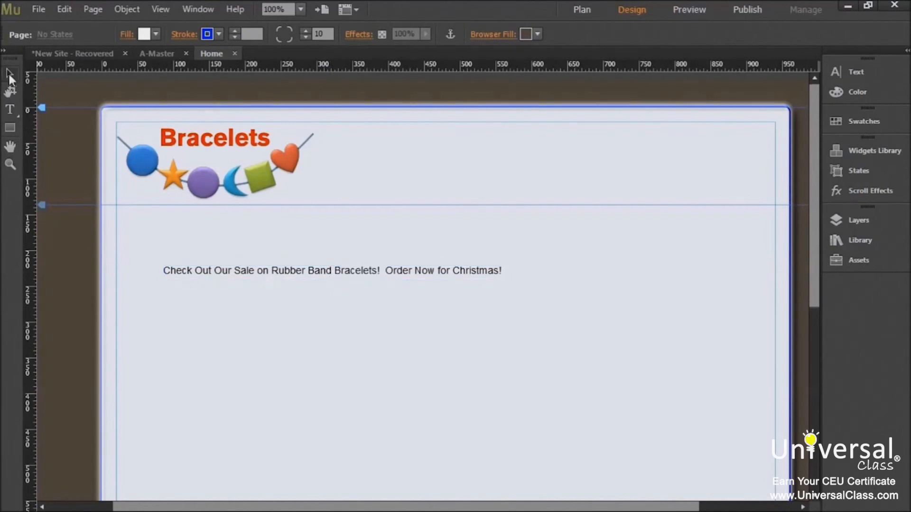
Select the rubber band bracelet sale text frame and preview the Home page in the browser.
left_click(339, 277)
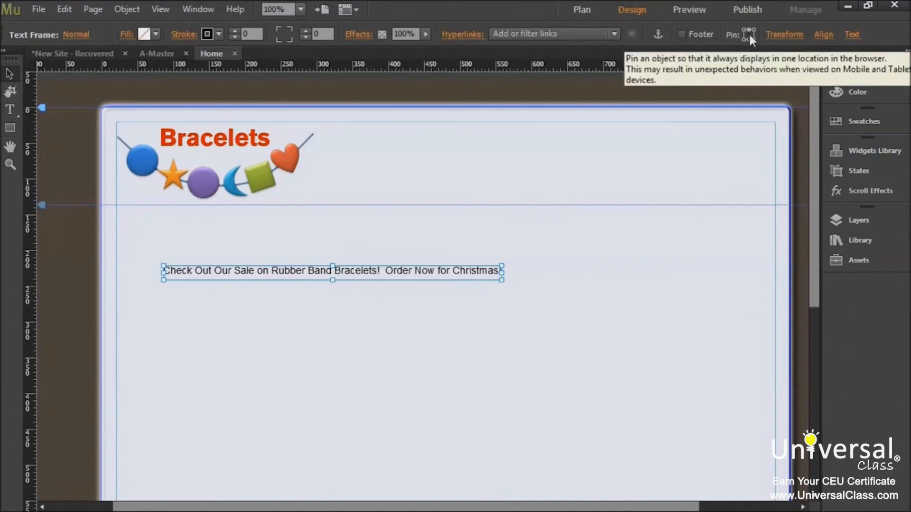
left_click(35, 10)
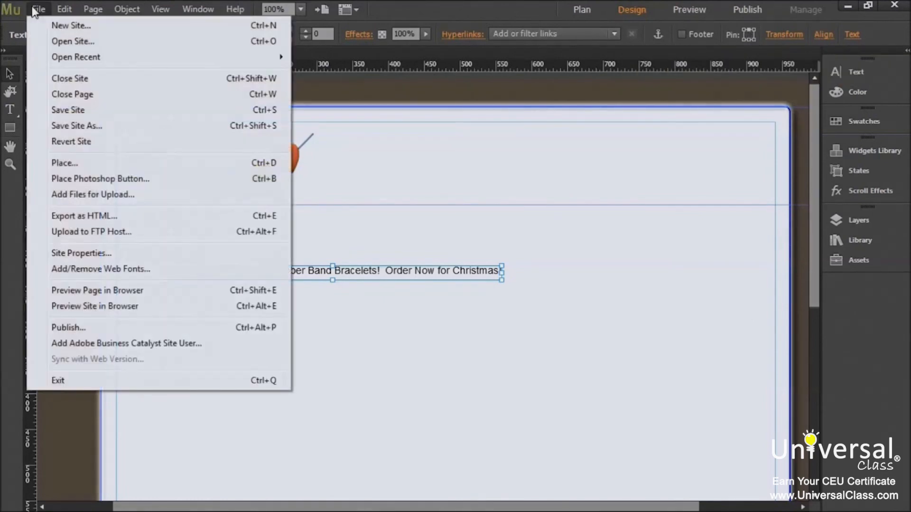
left_click(120, 294)
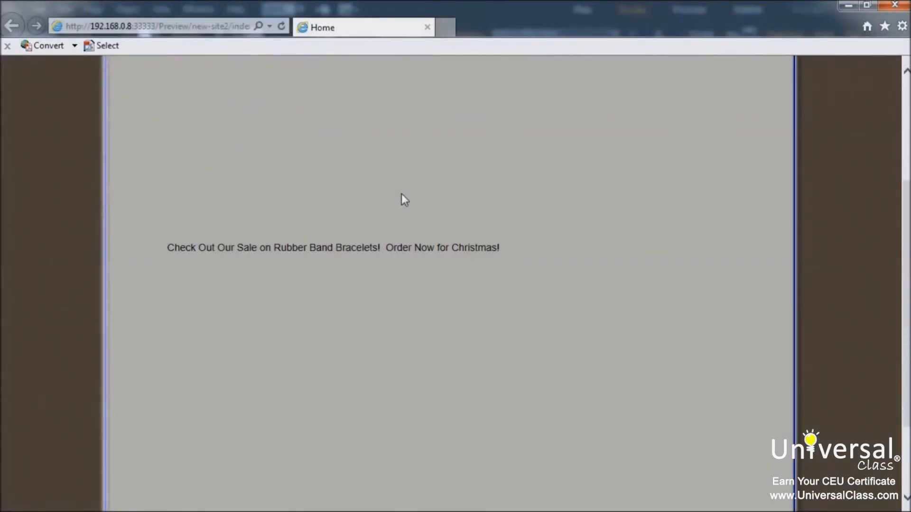